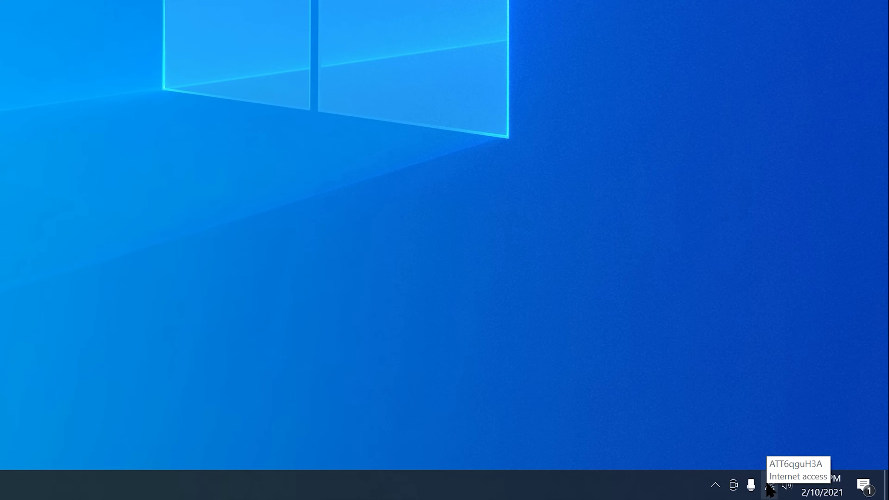
Turn airplane mode on and back off from the network flyout to reset the Wi-Fi connection.
{"action": "left_click", "coordinate": [770, 487]}
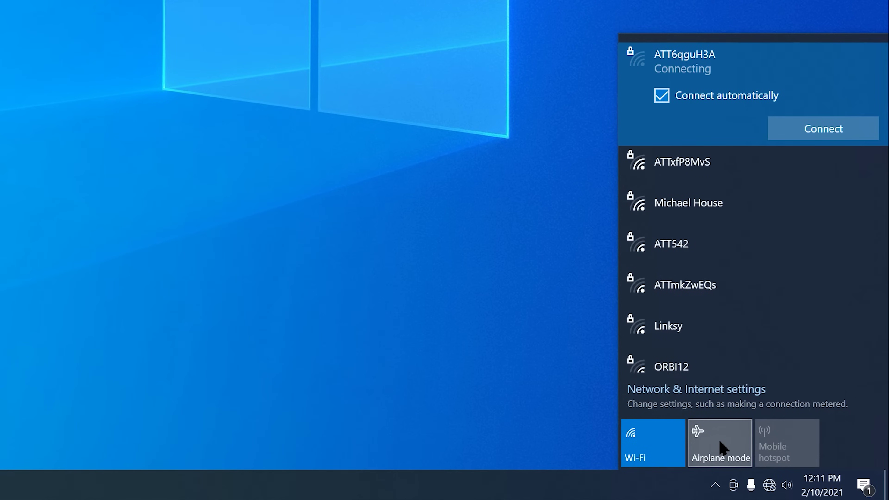
{"action": "left_click", "coordinate": [720, 450]}
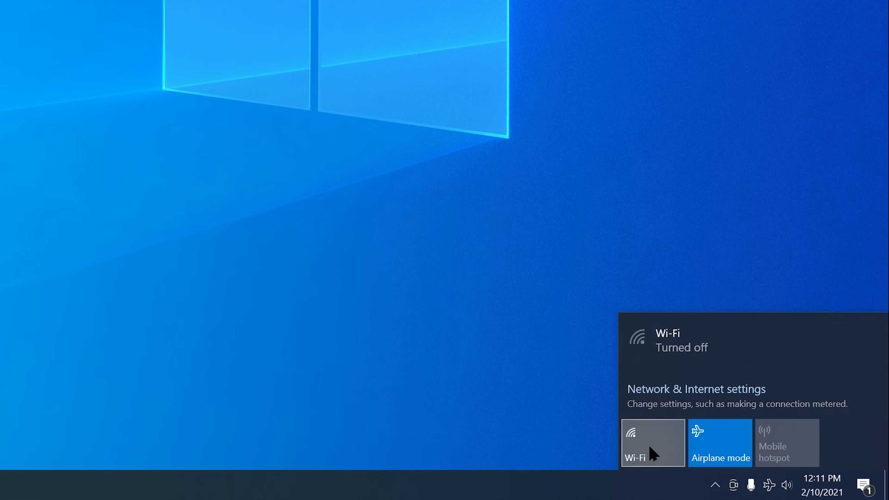
{"action": "left_click", "coordinate": [746, 452]}
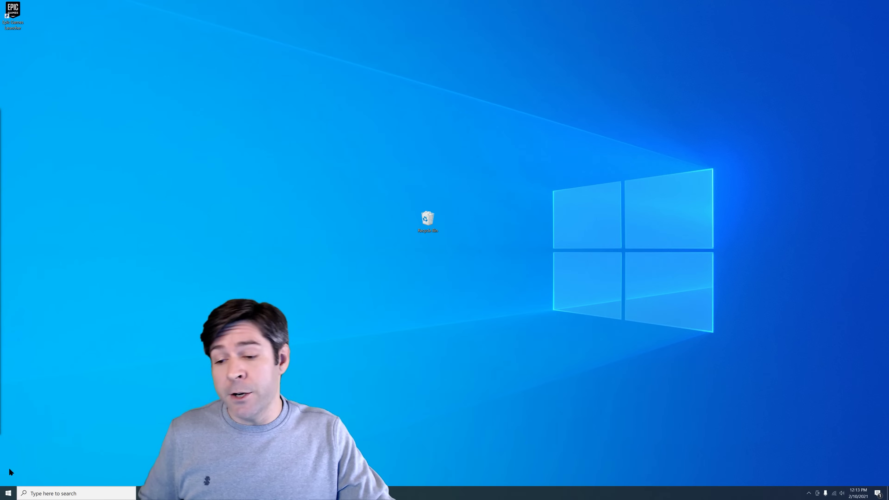
Uninstall the Intel(R) Wi-Fi 6 AX200 160MHz network adapter in Device Manager without deleting its driver software.
{"action": "right_click", "coordinate": [9, 494]}
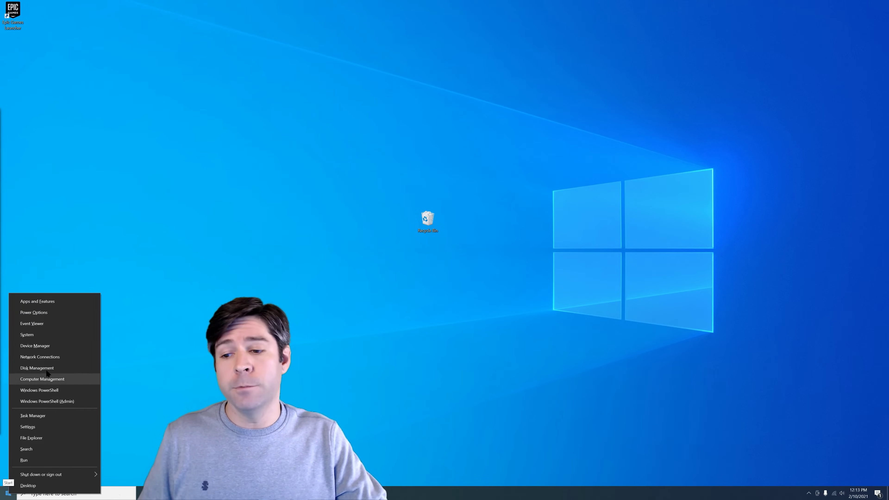
{"action": "left_click", "coordinate": [35, 345]}
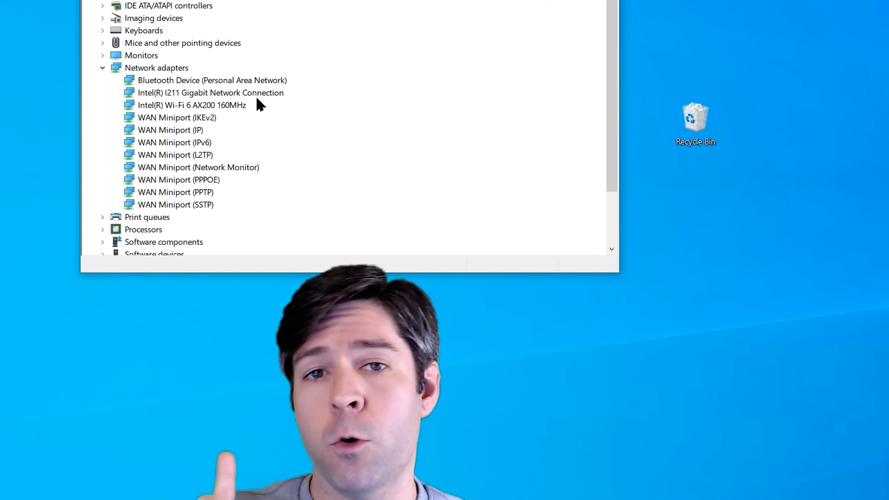
{"action": "left_click", "coordinate": [232, 106]}
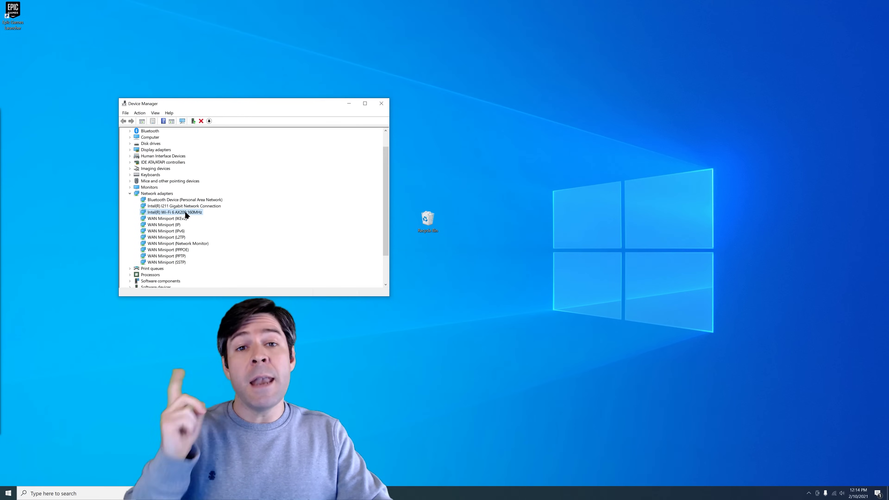
{"action": "right_click", "coordinate": [185, 213]}
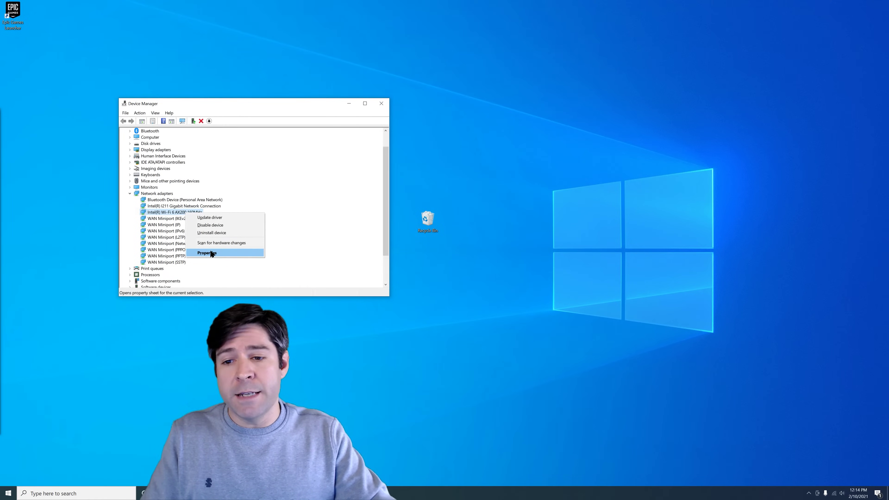
{"action": "left_click", "coordinate": [205, 232]}
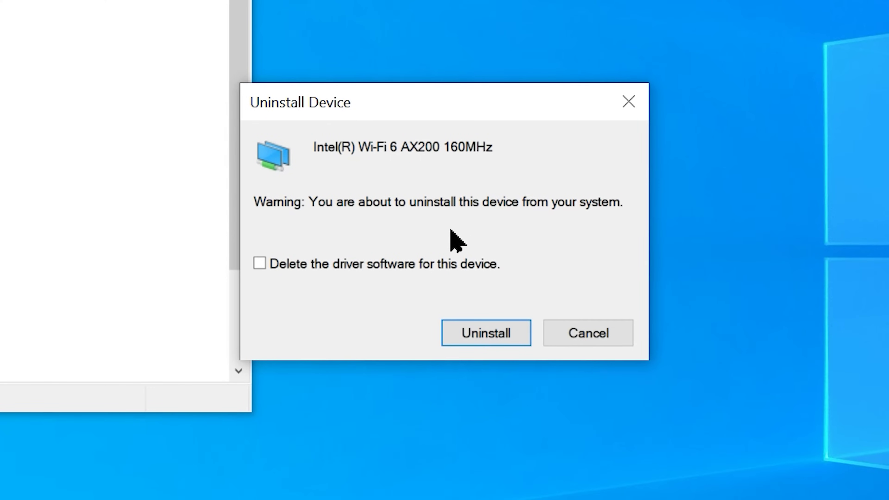
{"action": "left_click", "coordinate": [472, 341]}
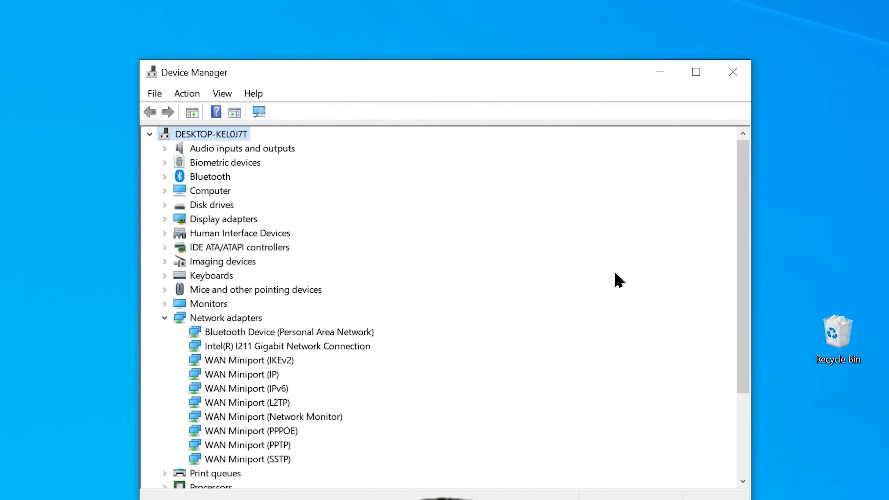
Scan for hardware changes in Device Manager to reinstall the Wi-Fi adapter.
{"action": "left_click", "coordinate": [138, 113]}
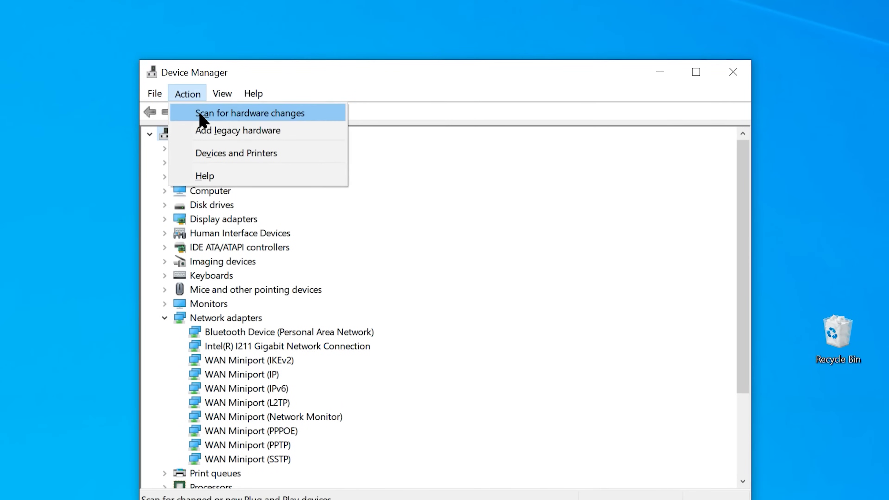
{"action": "left_click", "coordinate": [178, 114]}
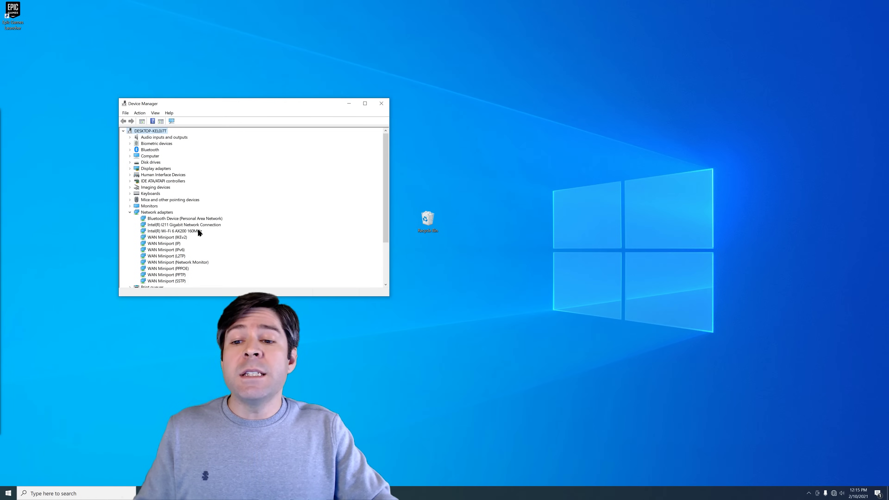
{"action": "left_click", "coordinate": [319, 361]}
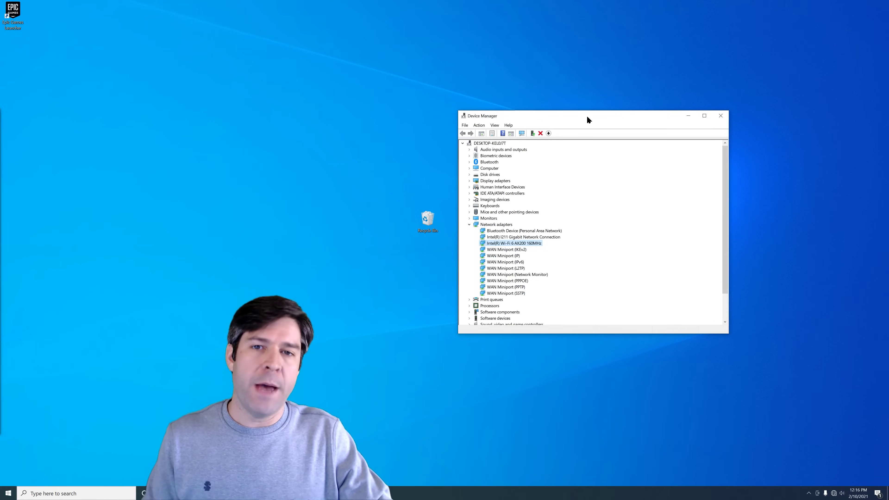
Install the first listed Intel driver for the Intel(R) Wi-Fi 6 AX200 160MHz adapter from the drivers on the computer and close Device Manager.
{"action": "left_click_drag", "start_coordinate": [587, 117], "coordinate": [583, 96]}
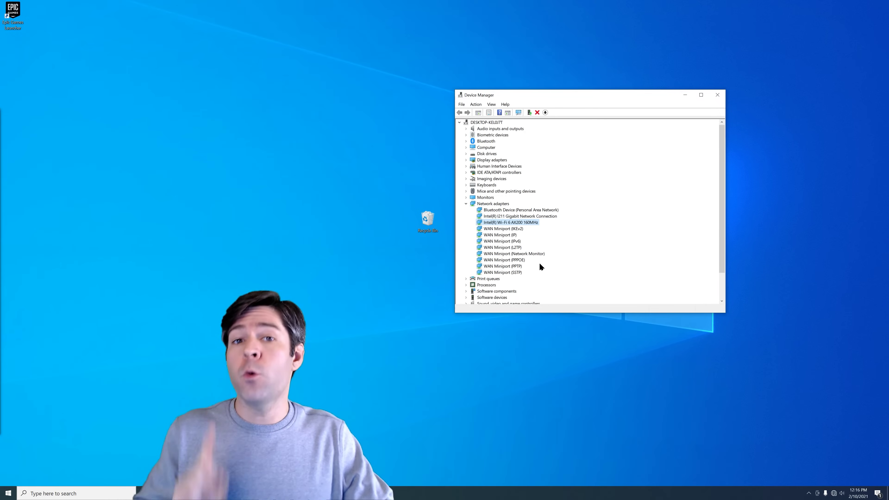
{"action": "right_click", "coordinate": [529, 222]}
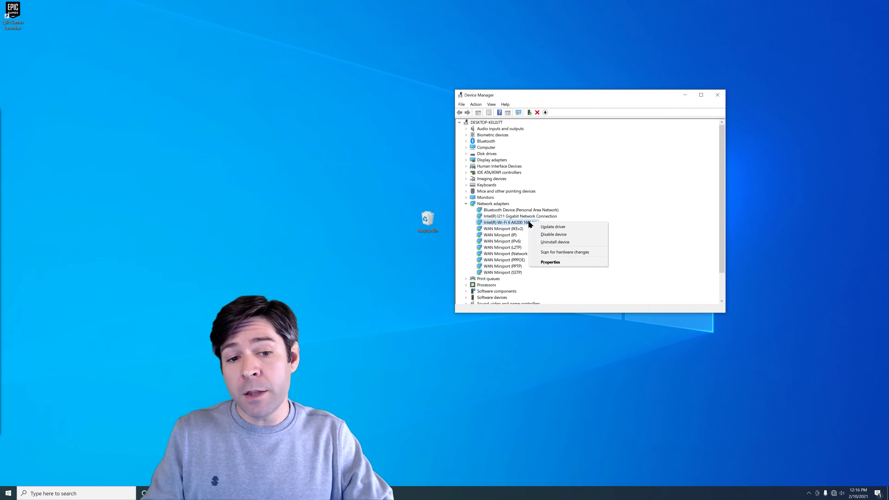
{"action": "left_click", "coordinate": [548, 228]}
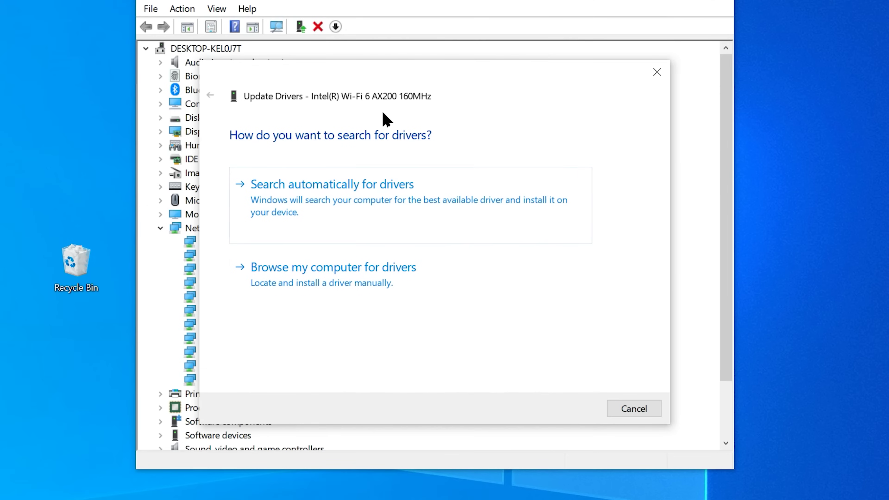
{"action": "left_click", "coordinate": [373, 291]}
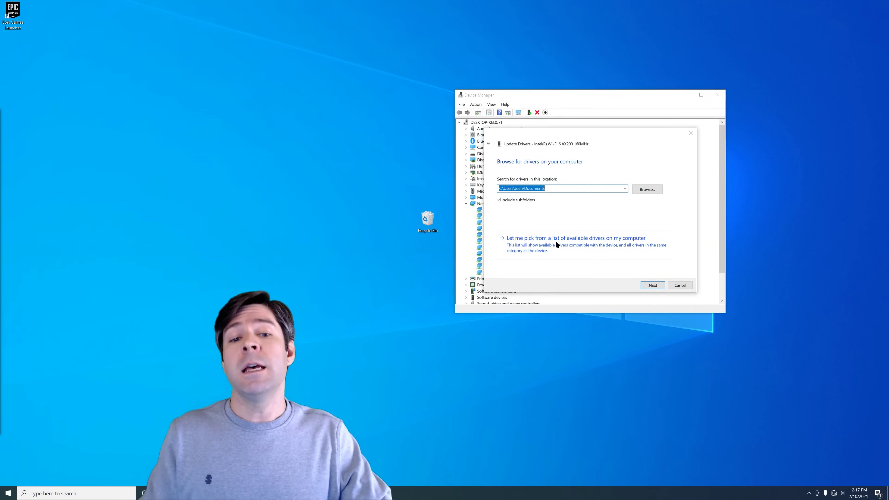
{"action": "left_click", "coordinate": [555, 242]}
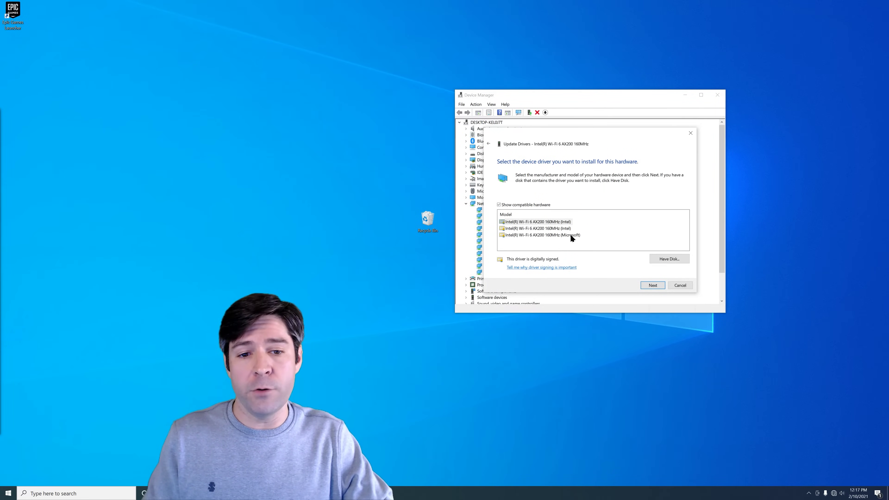
{"action": "left_click", "coordinate": [560, 224]}
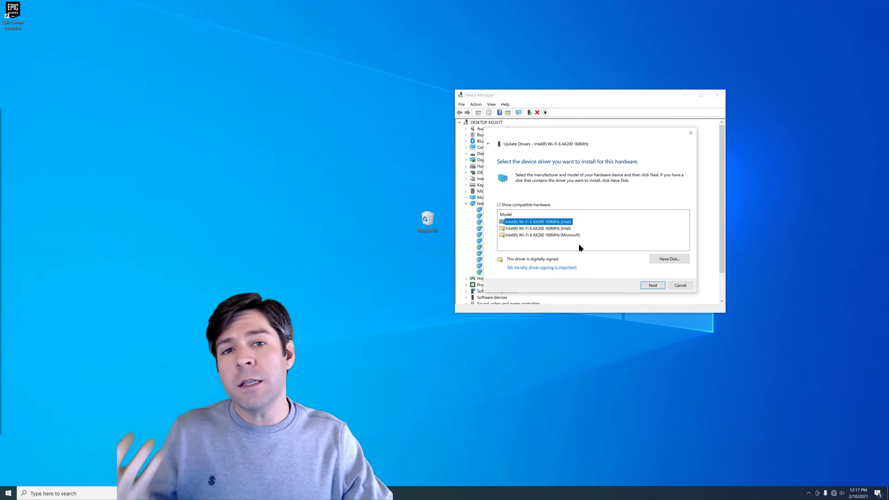
{"action": "left_click", "coordinate": [653, 285]}
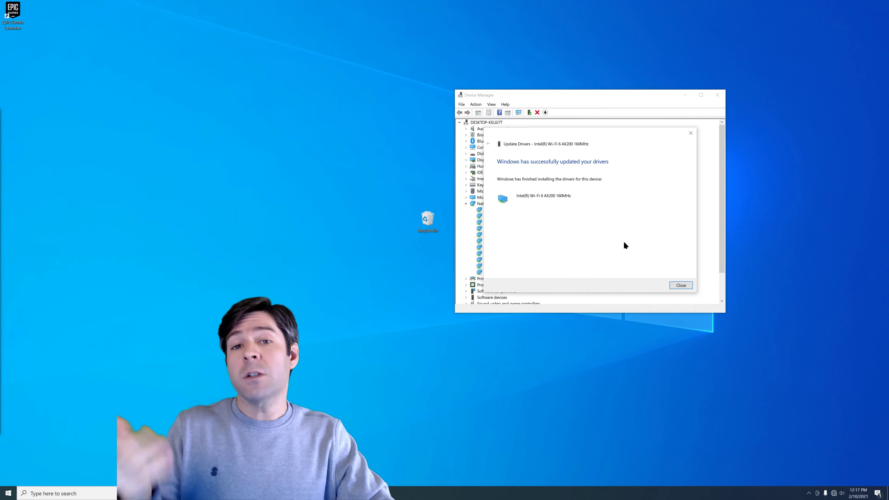
{"action": "left_click", "coordinate": [681, 285]}
{"action": "left_click_drag", "start_coordinate": [602, 97], "coordinate": [500, 93]}
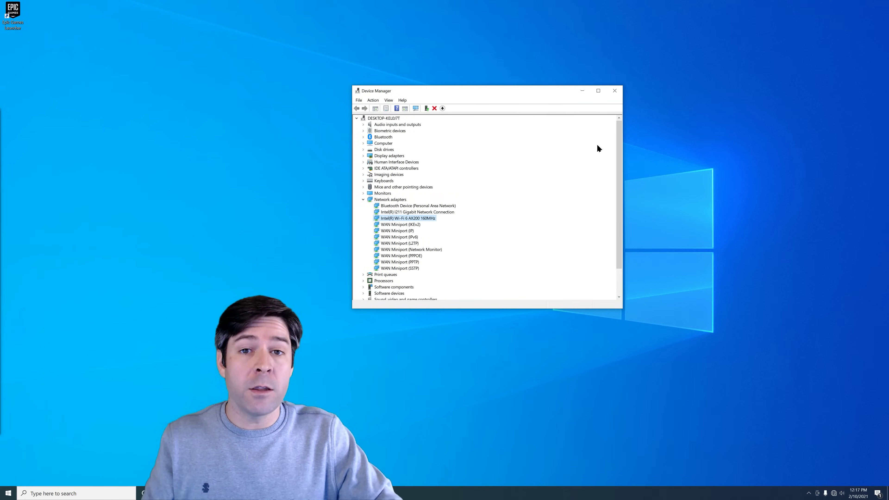
{"action": "left_click", "coordinate": [666, 188]}
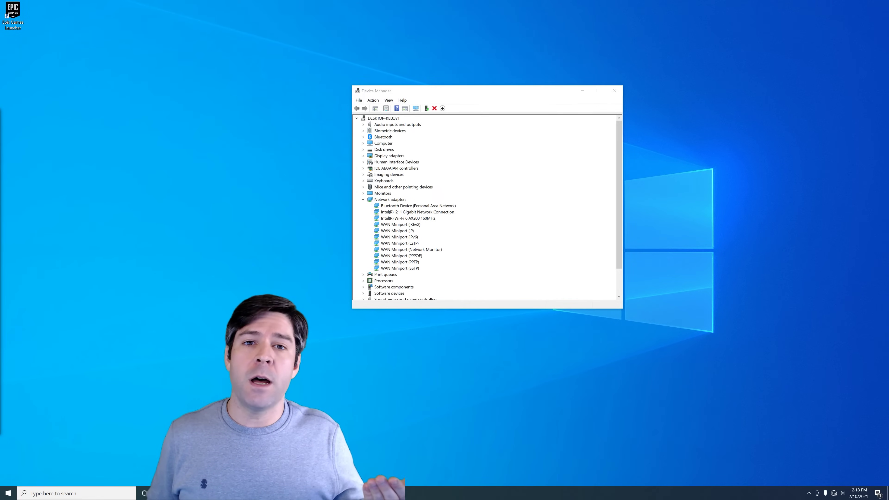
{"action": "key", "text": "alt+Tab"}
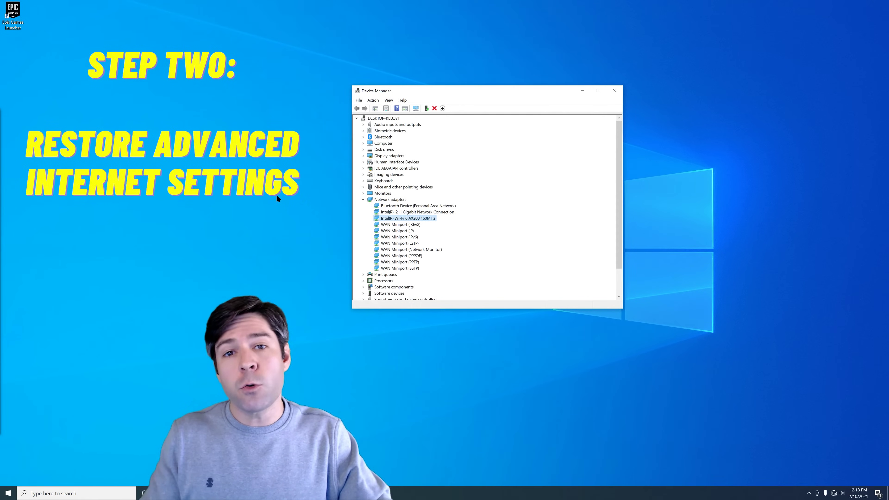
{"action": "left_click", "coordinate": [612, 94]}
Open Internet Options, restore its advanced settings, and accept the dialog.
{"action": "left_click", "coordinate": [53, 494]}
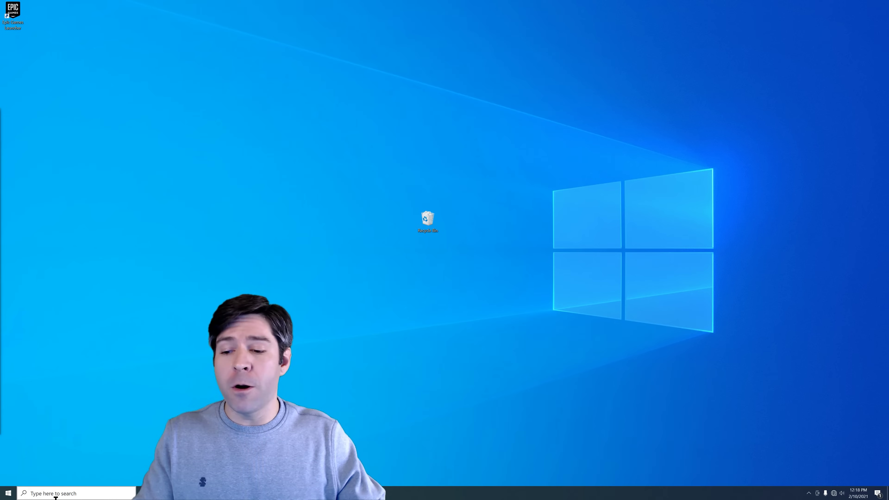
{"action": "type", "text": "inter"}
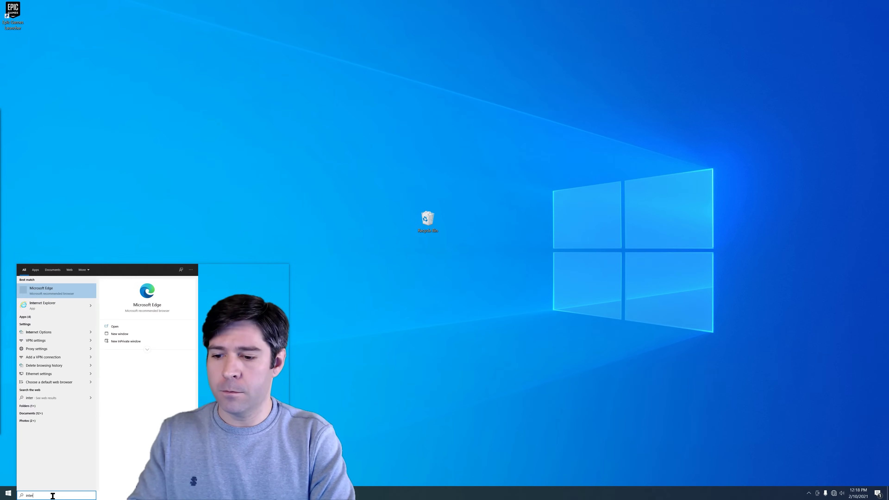
{"action": "type", "text": "net options"}
{"action": "key", "text": "Return"}
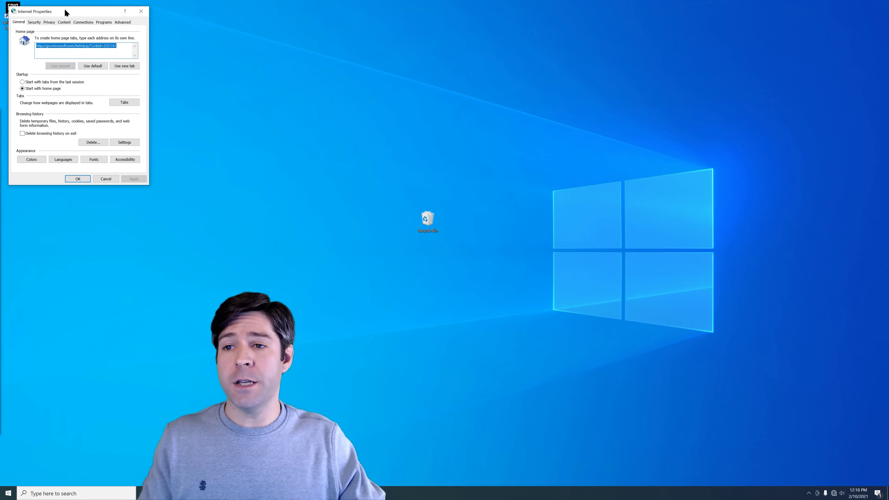
{"action": "left_click_drag", "start_coordinate": [67, 11], "coordinate": [443, 147]}
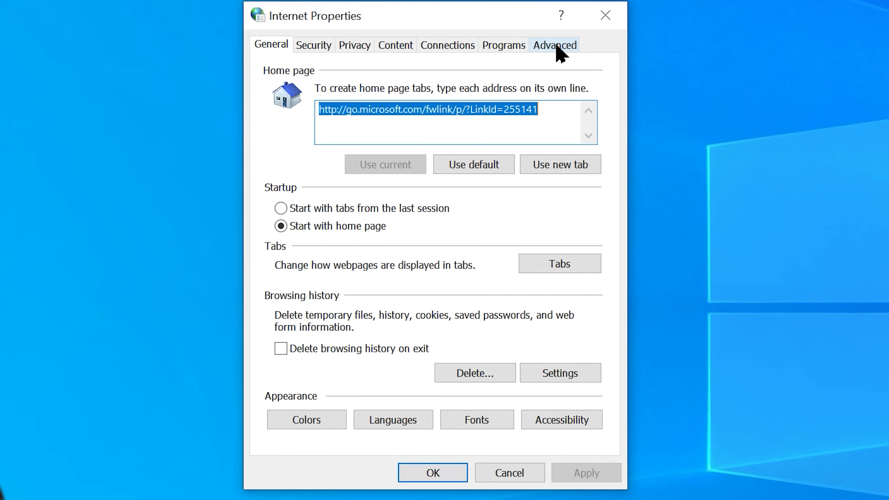
{"action": "left_click", "coordinate": [556, 46]}
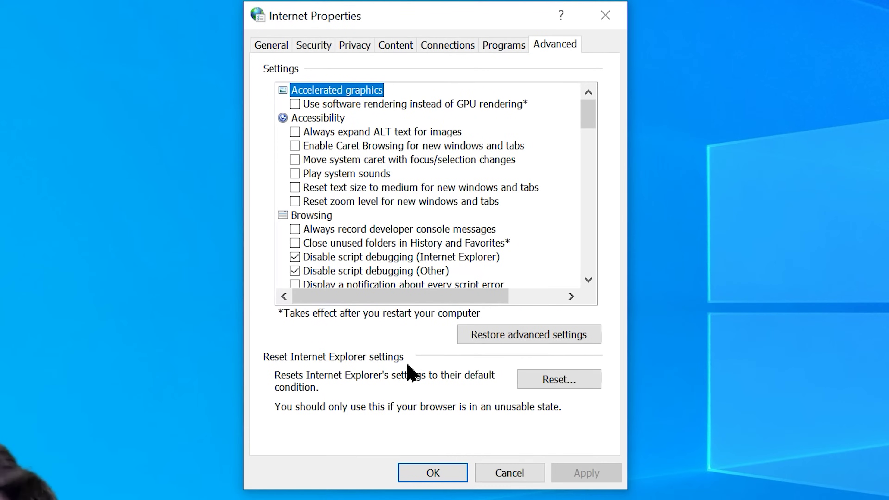
{"action": "left_click", "coordinate": [425, 474]}
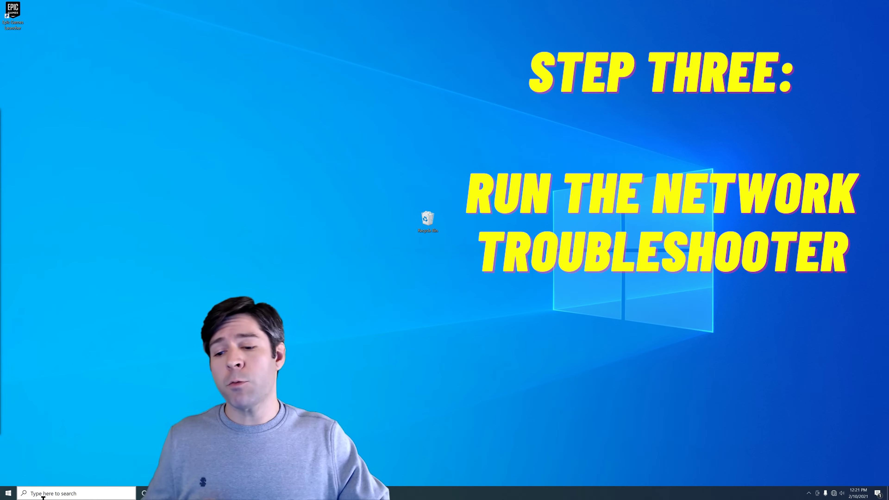
Run the network troubleshooter on all network adapters from the Network & Internet status settings and exit it.
{"action": "left_click", "coordinate": [42, 494]}
{"action": "type", "text": "settings"}
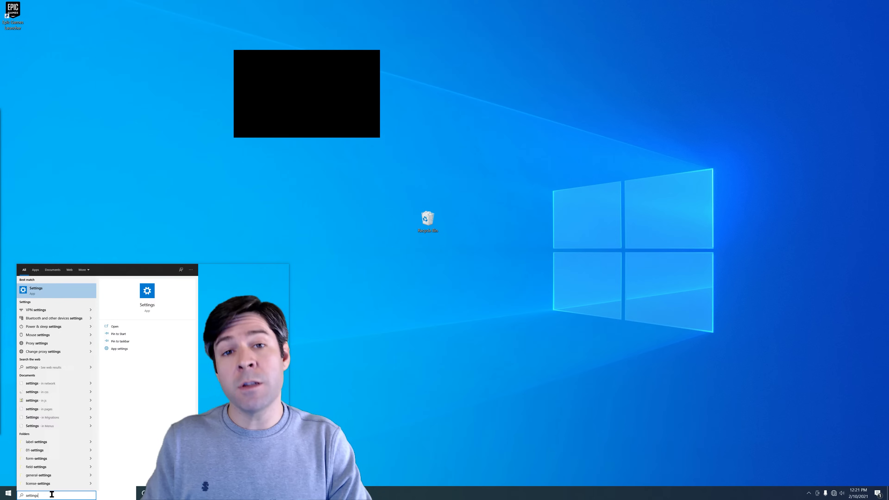
{"action": "key", "text": "Return"}
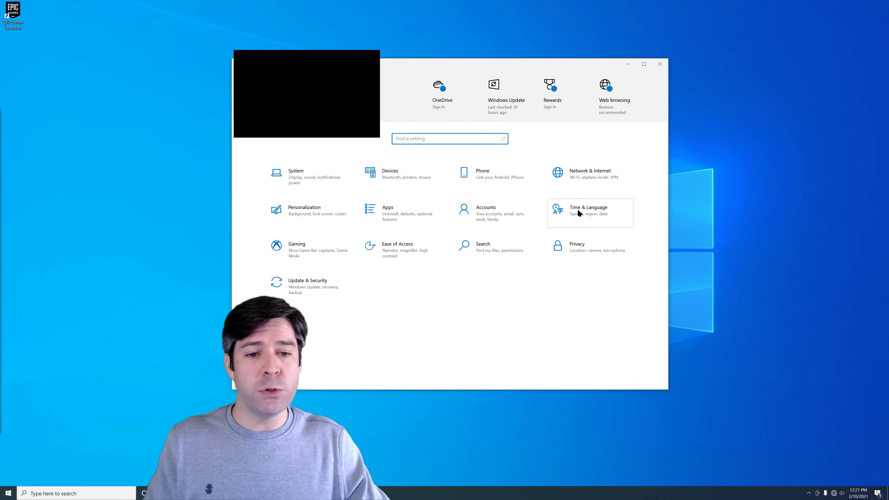
{"action": "left_click", "coordinate": [586, 177]}
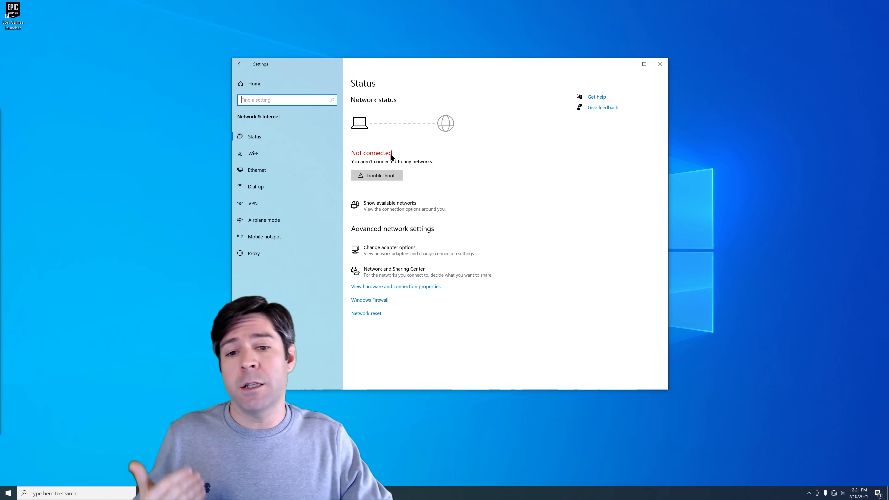
{"action": "left_click", "coordinate": [386, 176]}
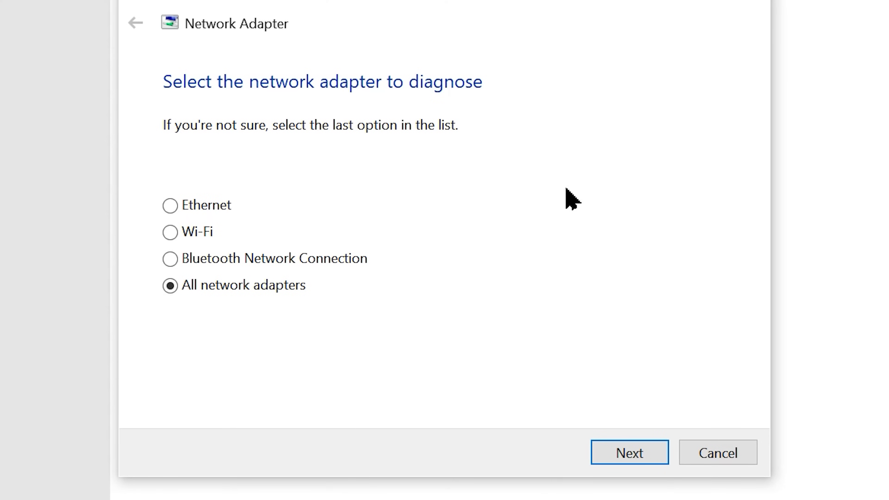
{"action": "left_click", "coordinate": [621, 459]}
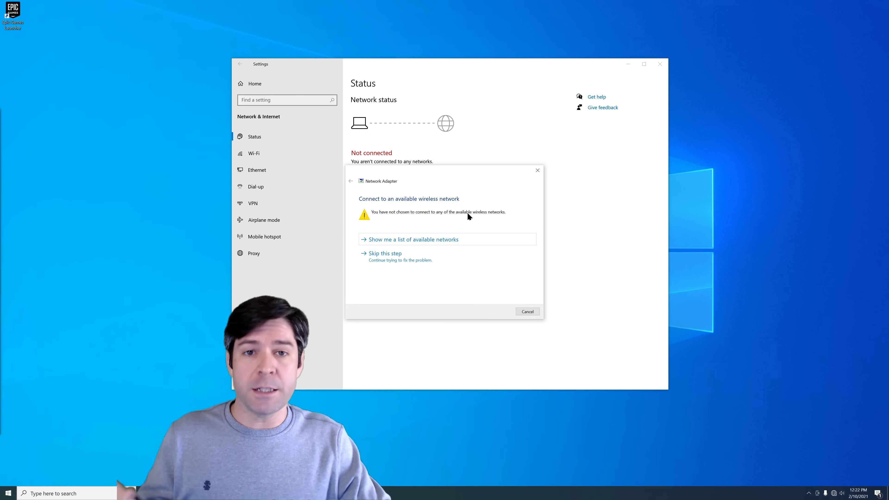
{"action": "key", "text": "Escape"}
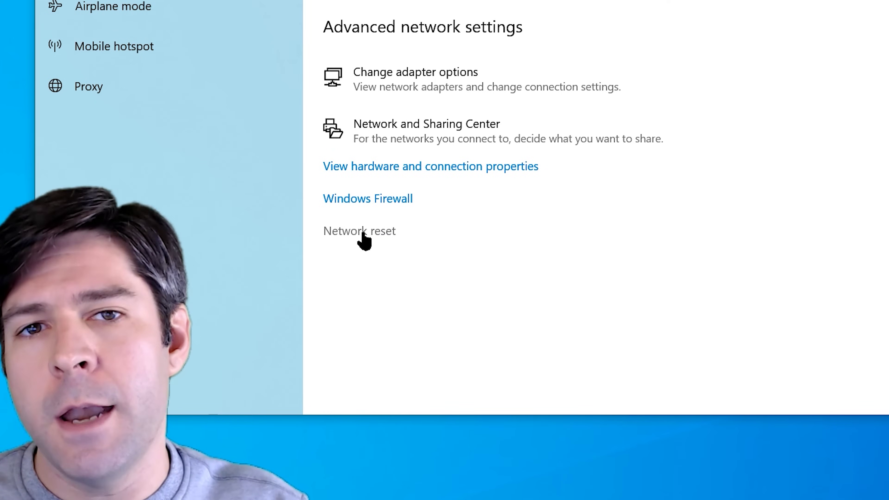
Open Network reset from the advanced network settings.
{"action": "left_click", "coordinate": [363, 234]}
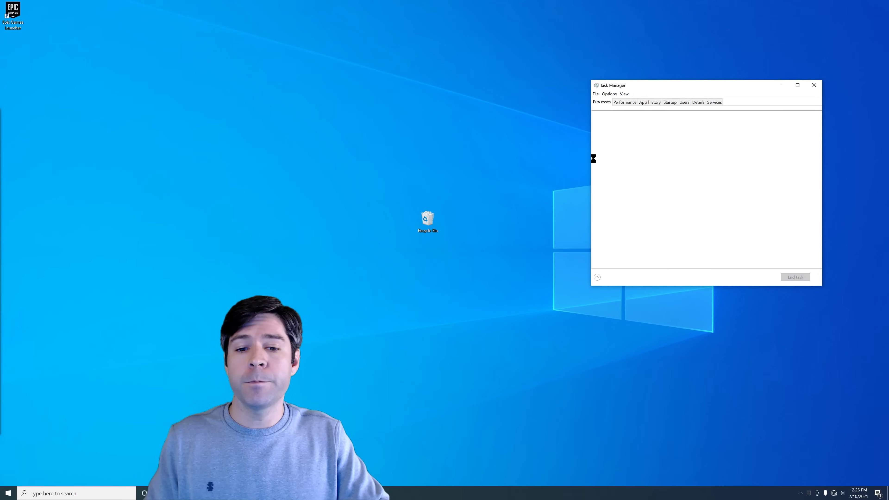
Find the Windows Explorer process in Task Manager and restart it.
{"action": "left_click_drag", "start_coordinate": [621, 87], "coordinate": [440, 85]}
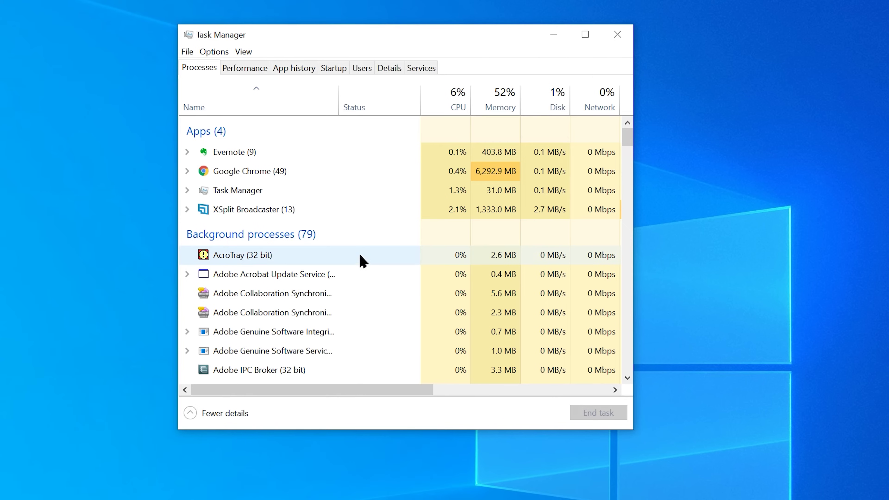
{"action": "scroll", "coordinate": [362, 261], "scroll_direction": "down", "scroll_amount": 3}
{"action": "scroll", "coordinate": [357, 265], "scroll_direction": "down", "scroll_amount": 20}
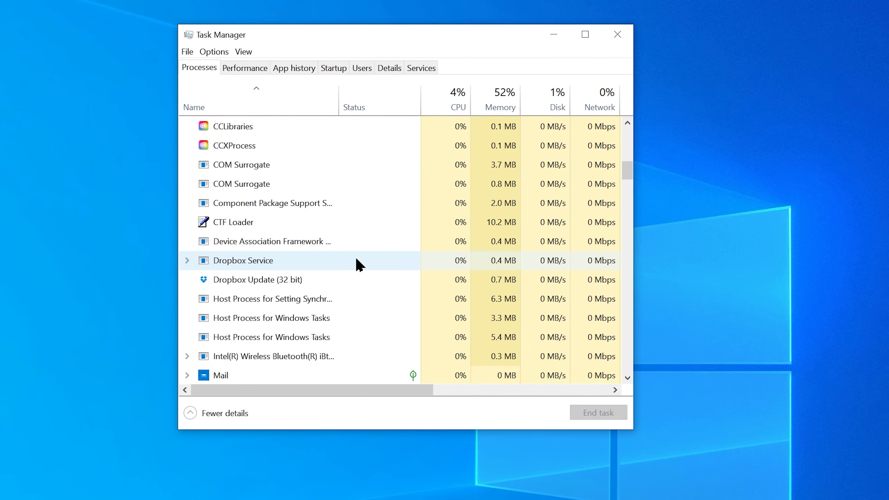
{"action": "scroll", "coordinate": [357, 265], "scroll_direction": "down", "scroll_amount": 20}
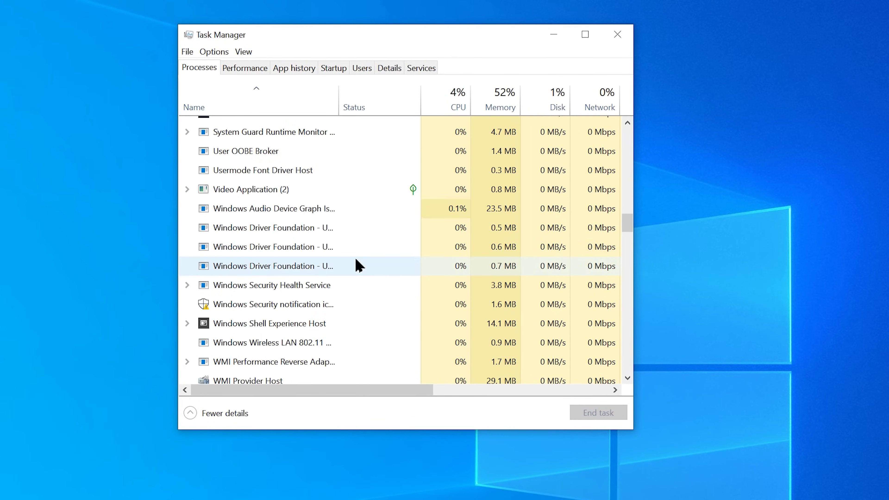
{"action": "scroll", "coordinate": [353, 262], "scroll_direction": "down", "scroll_amount": 10}
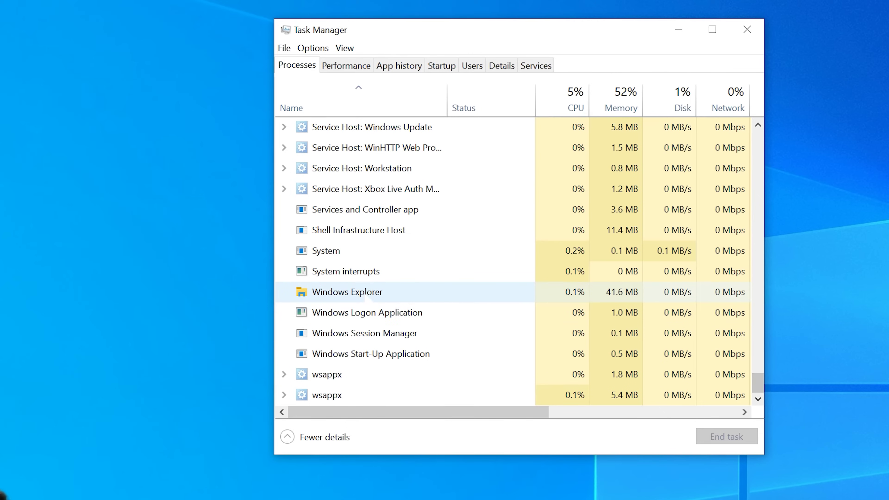
{"action": "left_click", "coordinate": [258, 279]}
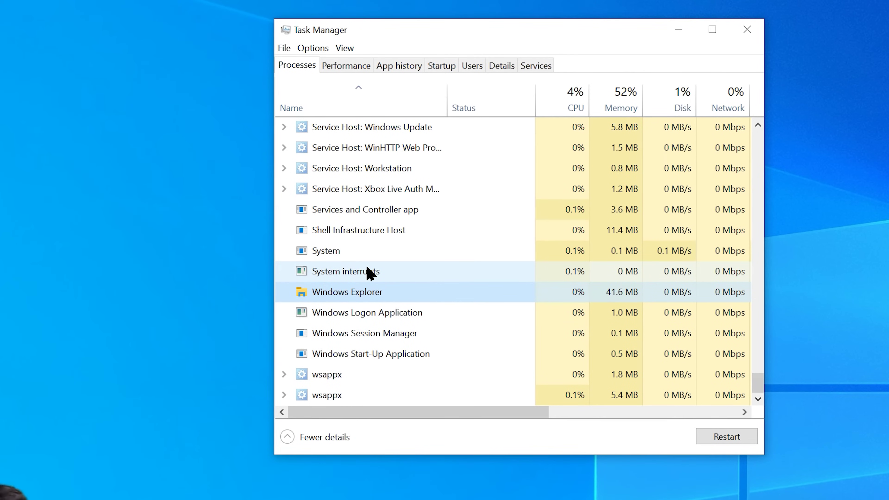
{"action": "right_click", "coordinate": [333, 296]}
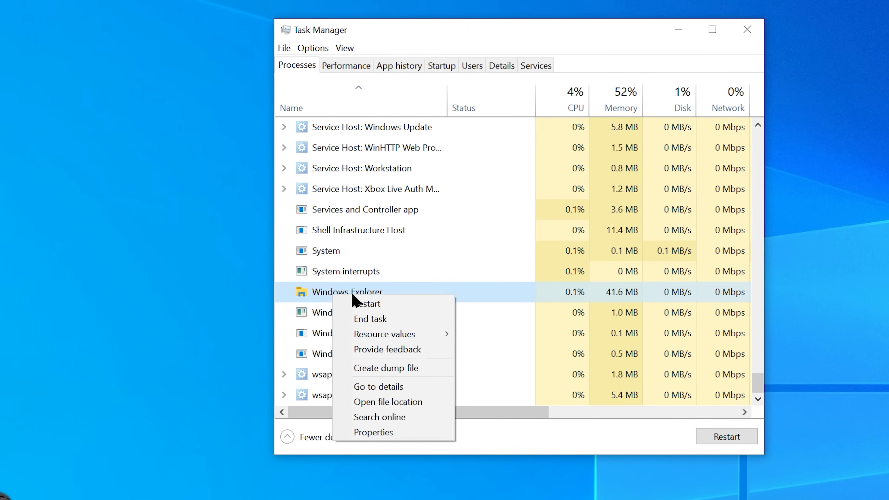
{"action": "left_click", "coordinate": [390, 306]}
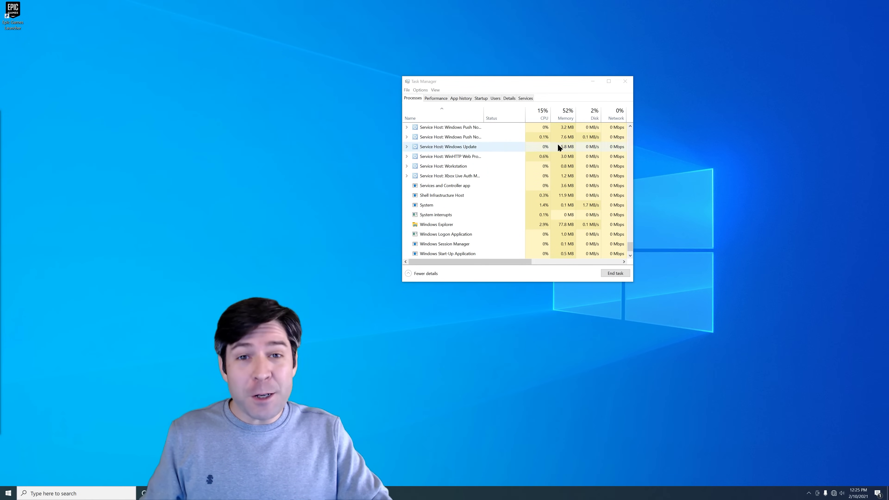
{"action": "left_click", "coordinate": [570, 79]}
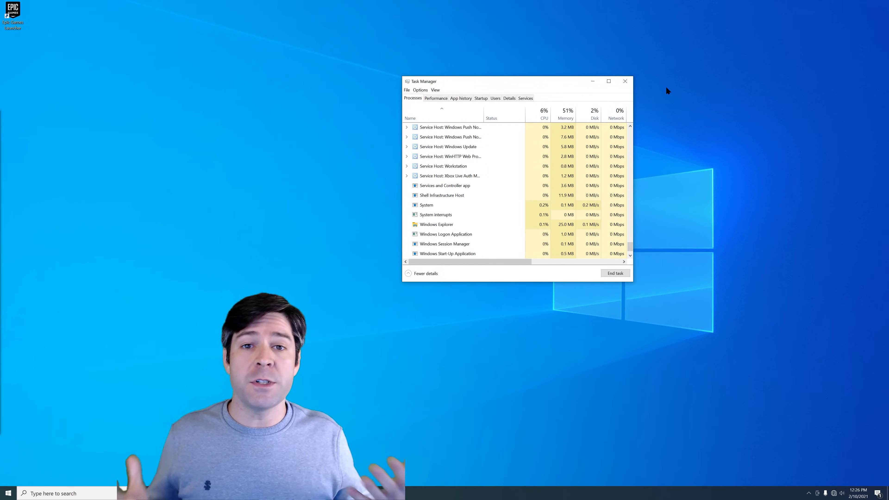
{"action": "left_click", "coordinate": [693, 201]}
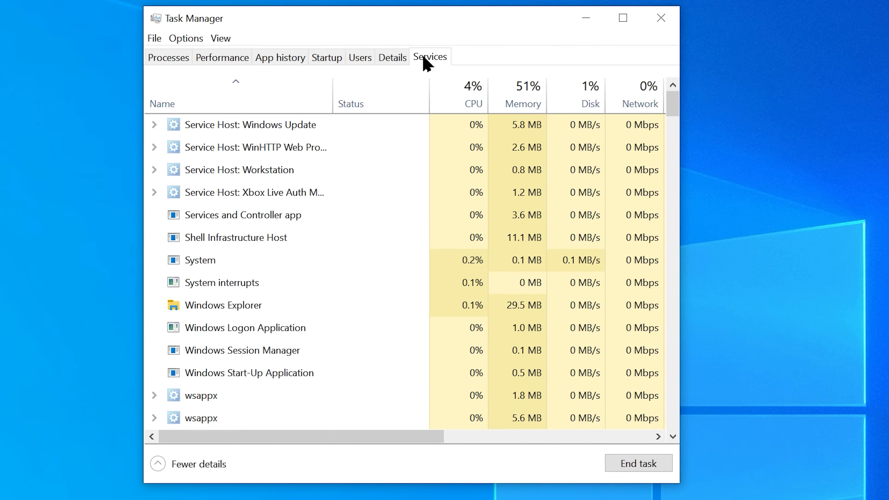
Open the full Services console from Task Manager's list of services.
{"action": "left_click", "coordinate": [423, 58]}
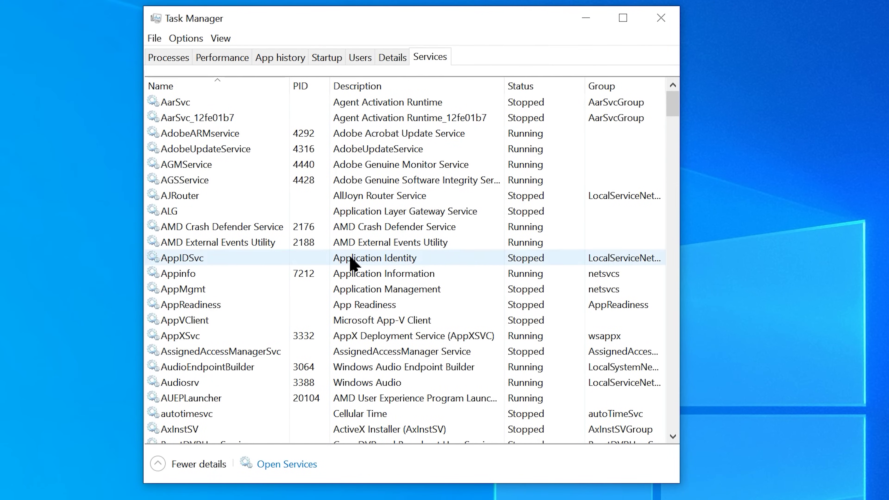
{"action": "left_click", "coordinate": [283, 465]}
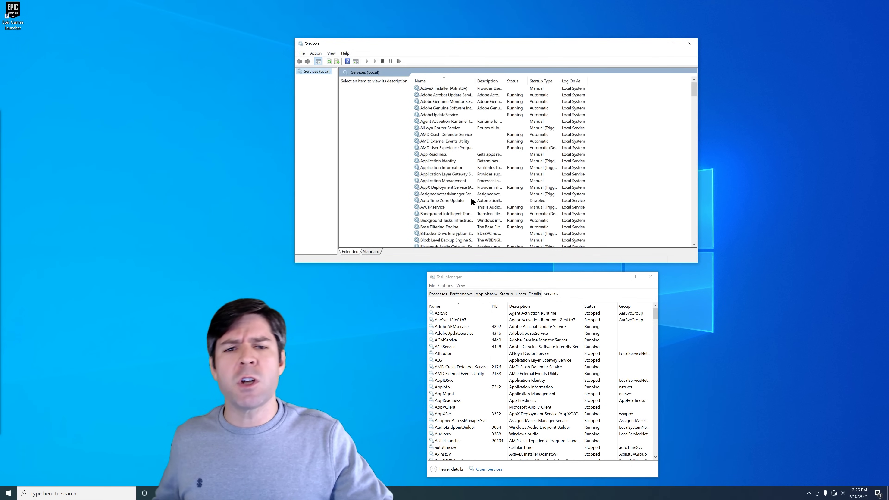
{"action": "scroll", "coordinate": [447, 170], "scroll_direction": "down", "scroll_amount": 3}
{"action": "scroll", "coordinate": [447, 170], "scroll_direction": "up", "scroll_amount": 3}
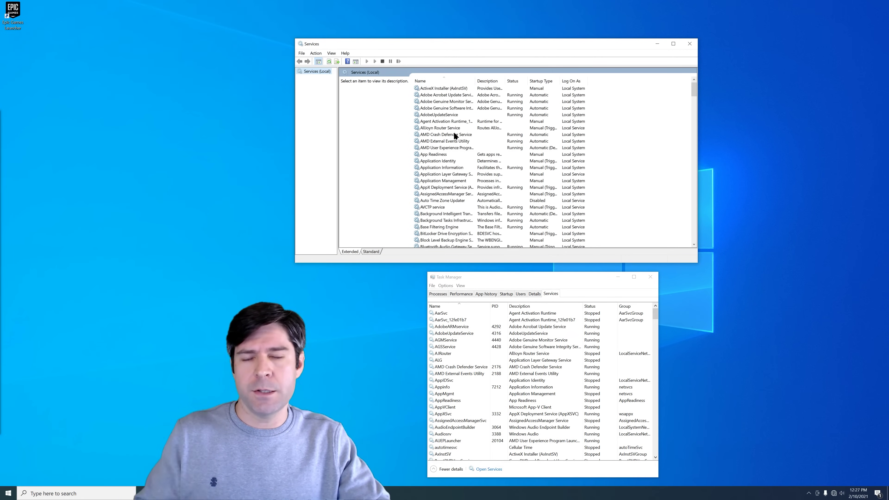
Open the properties of the DHCP Client service to check its startup type and service status.
{"action": "scroll", "coordinate": [454, 135], "scroll_direction": "down", "scroll_amount": 9}
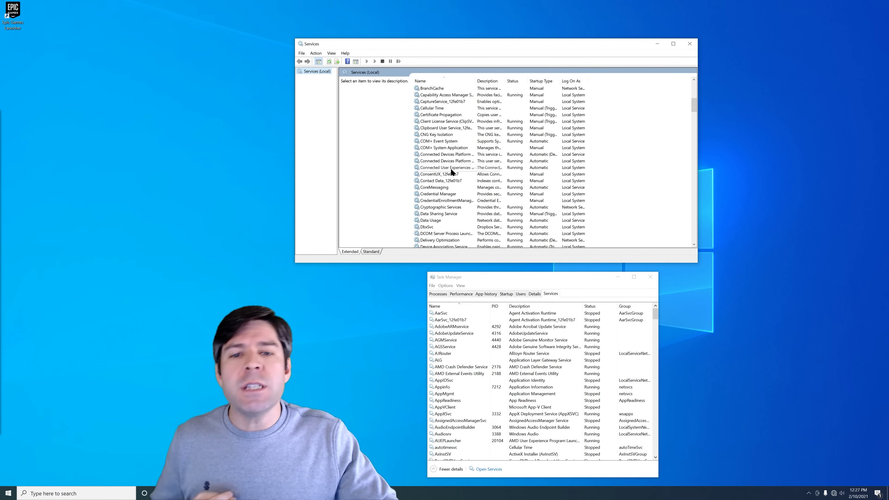
{"action": "scroll", "coordinate": [451, 168], "scroll_direction": "down", "scroll_amount": 3}
{"action": "scroll", "coordinate": [447, 190], "scroll_direction": "down", "scroll_amount": 1}
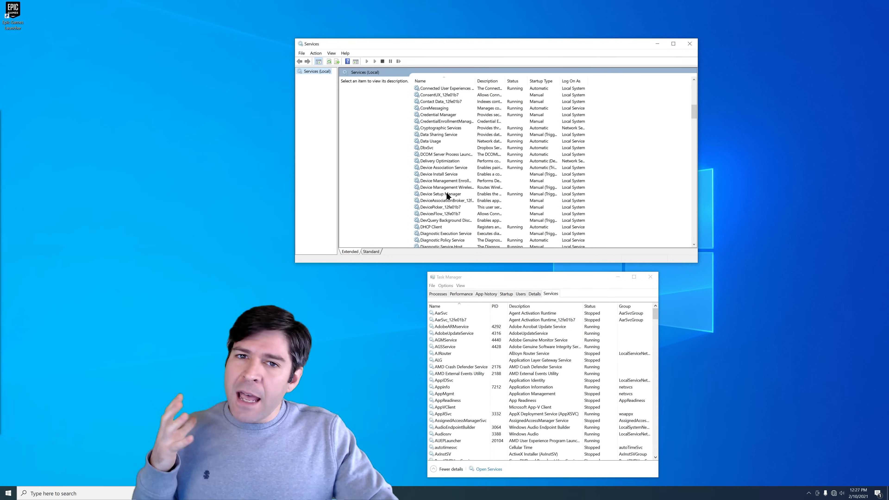
{"action": "scroll", "coordinate": [449, 189], "scroll_direction": "down", "scroll_amount": 1}
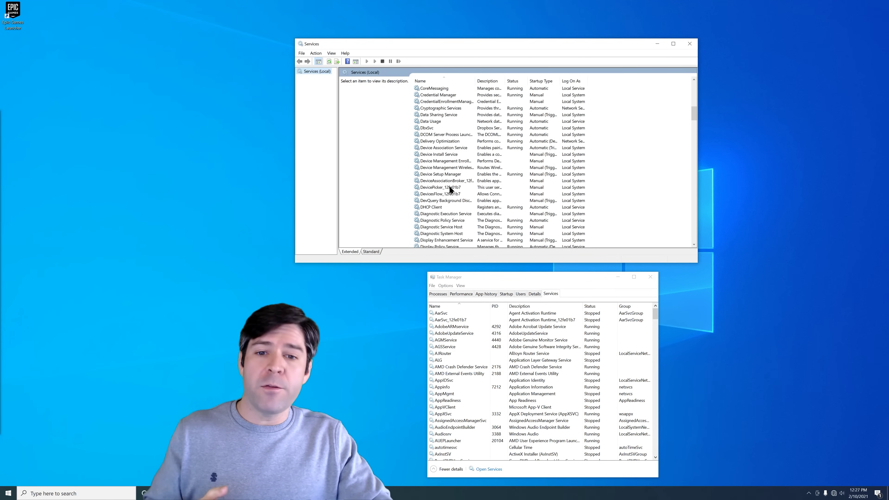
{"action": "left_click", "coordinate": [445, 207]}
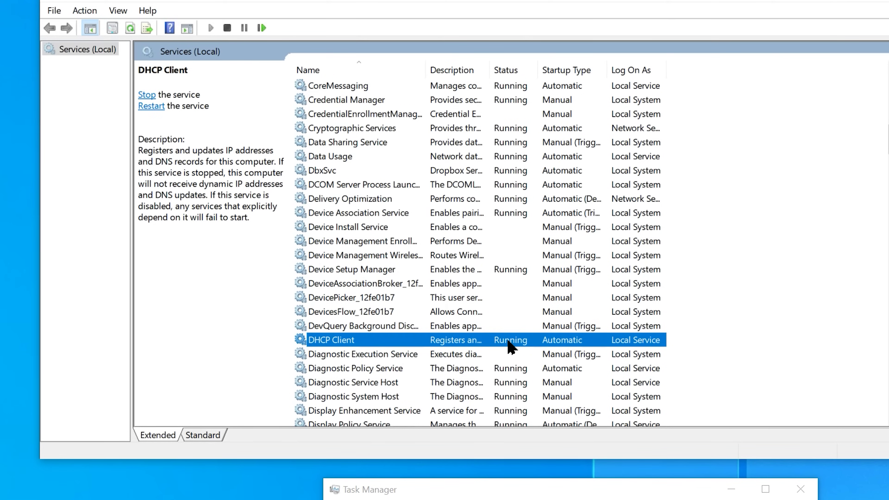
{"action": "right_click", "coordinate": [342, 343]}
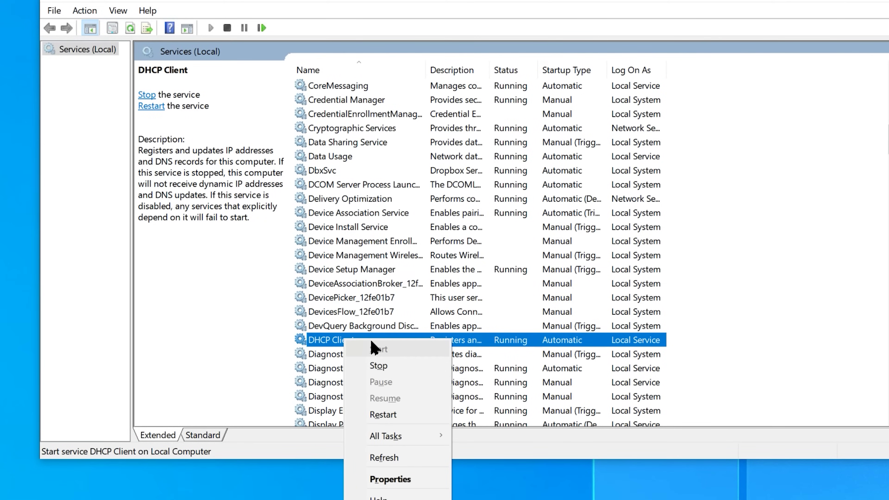
{"action": "left_click", "coordinate": [394, 480]}
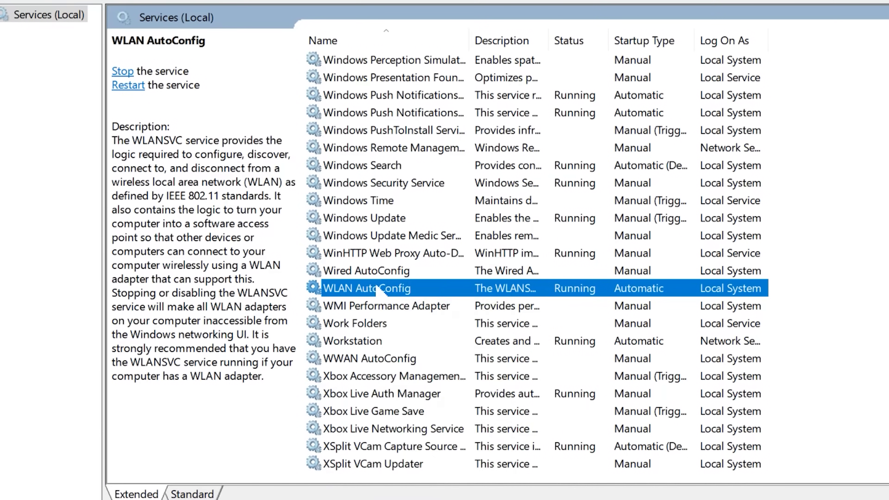
Check the startup type and status in the WLAN AutoConfig service's properties and accept the dialog.
{"action": "right_click", "coordinate": [441, 175]}
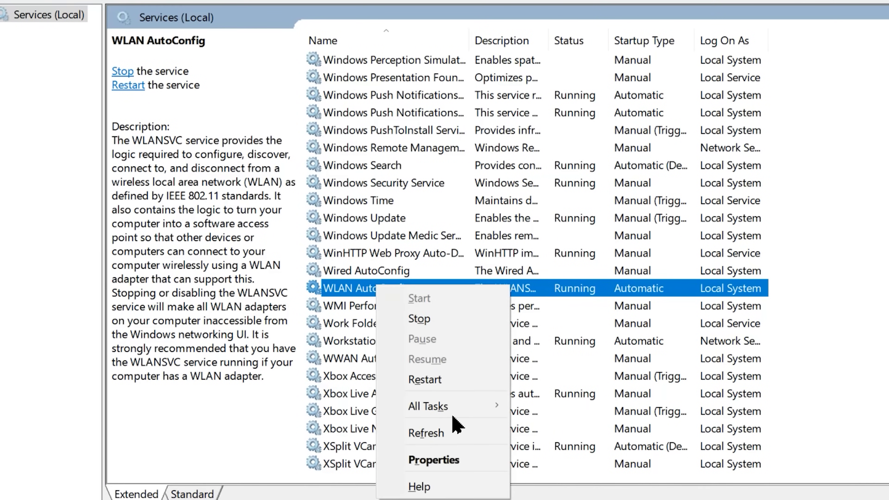
{"action": "left_click", "coordinate": [472, 239]}
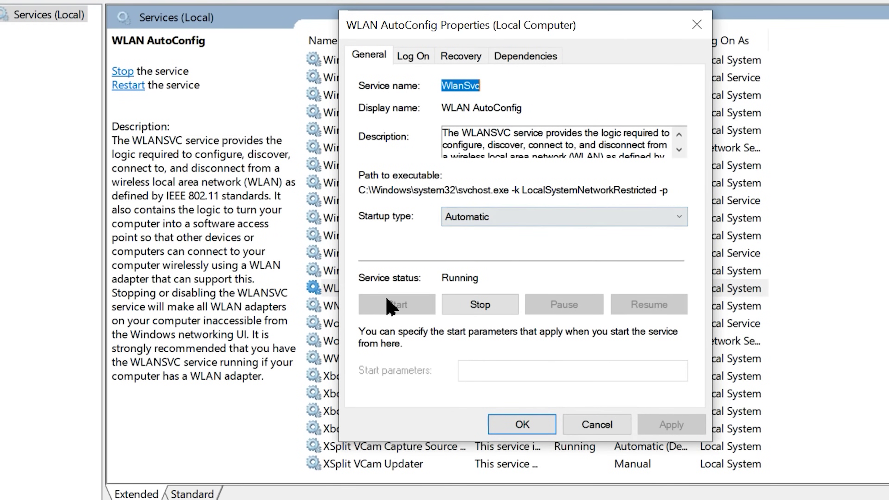
{"action": "left_click", "coordinate": [525, 424]}
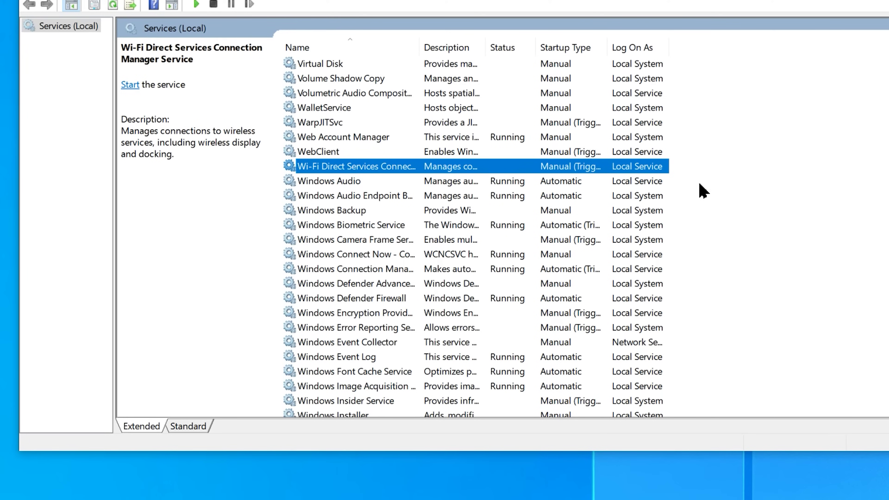
Check the startup type and status of the Wi-Fi Direct Services Connection Manager Service in its properties and accept the dialog.
{"action": "right_click", "coordinate": [333, 169]}
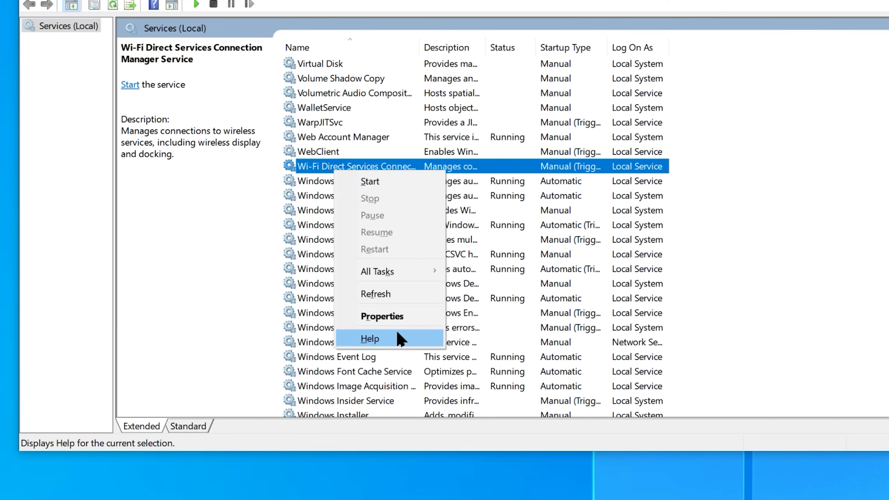
{"action": "left_click", "coordinate": [392, 315]}
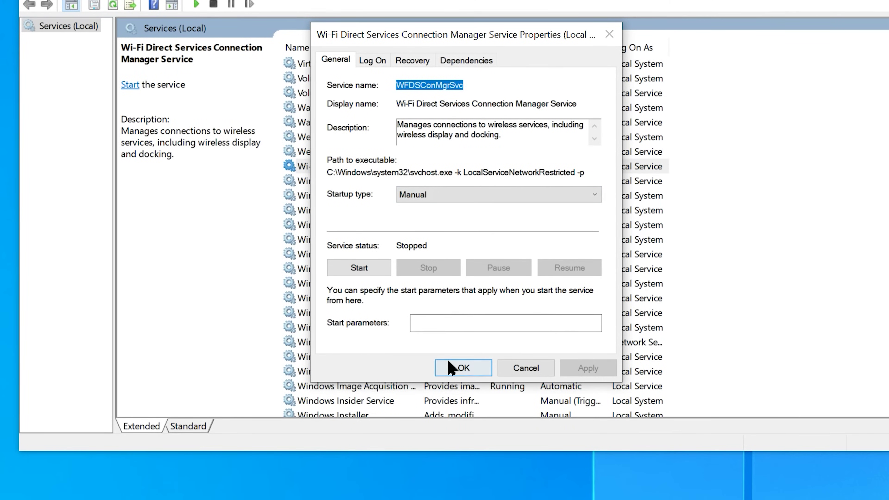
{"action": "left_click", "coordinate": [451, 366]}
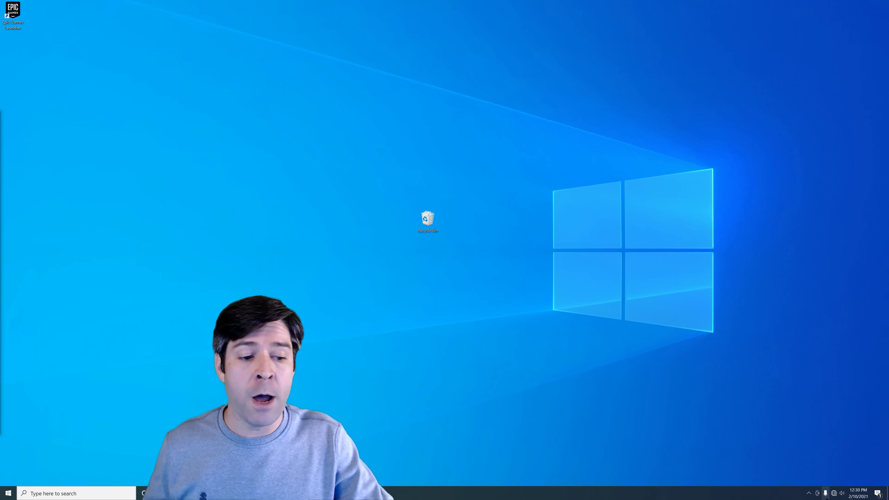
Examine the list of available Wi-Fi networks, closing it and reopening it to check the networks again.
{"action": "left_click", "coordinate": [834, 494]}
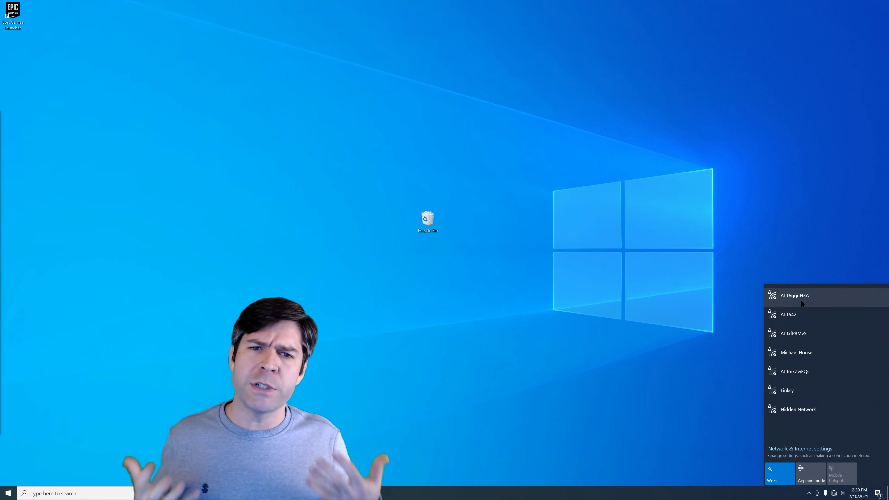
{"action": "left_click", "coordinate": [639, 359]}
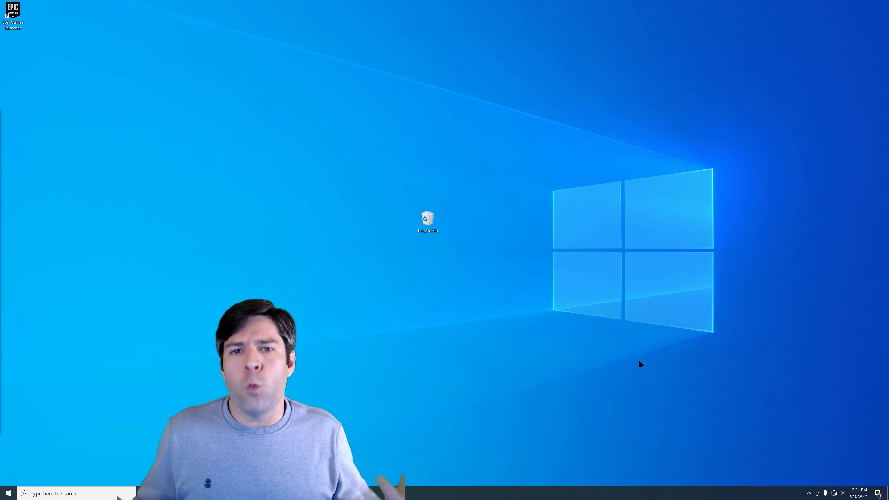
{"action": "left_click", "coordinate": [833, 493]}
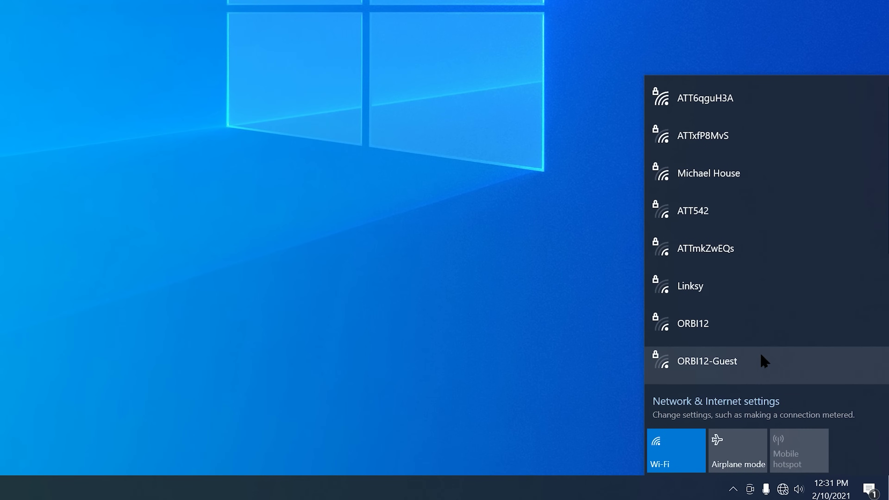